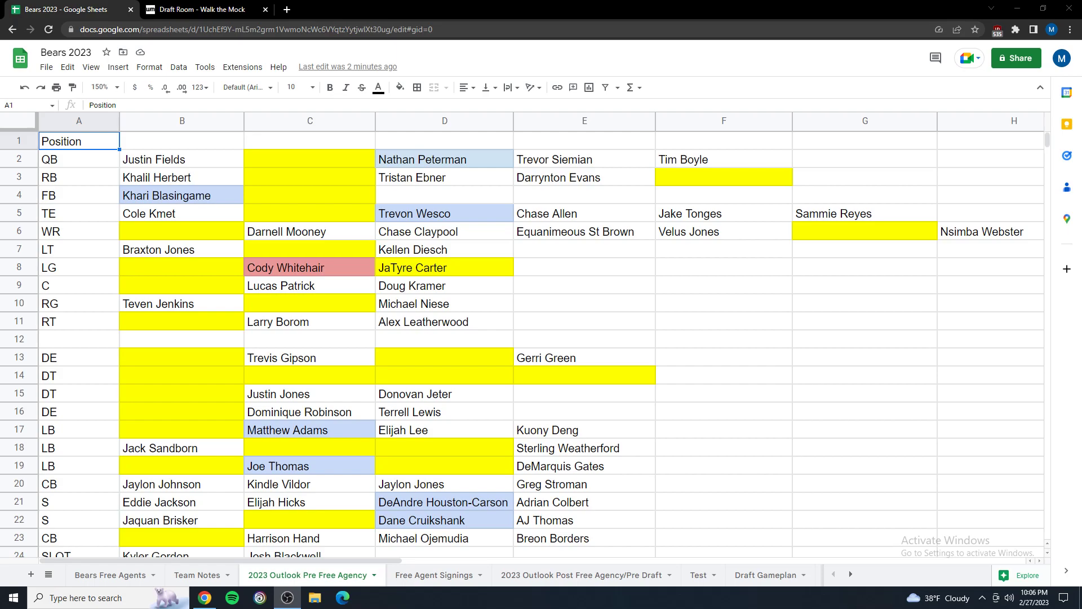
{"action": "scroll", "coordinate": [213, 221], "scroll_direction": "down", "scroll_amount": 3}
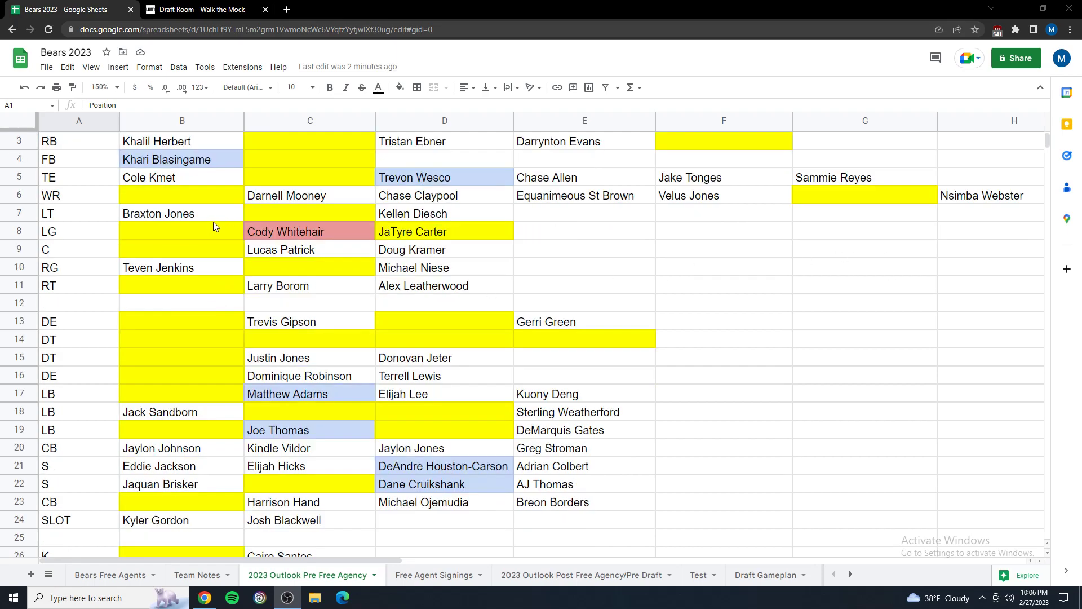
{"action": "scroll", "coordinate": [214, 222], "scroll_direction": "up", "scroll_amount": 3}
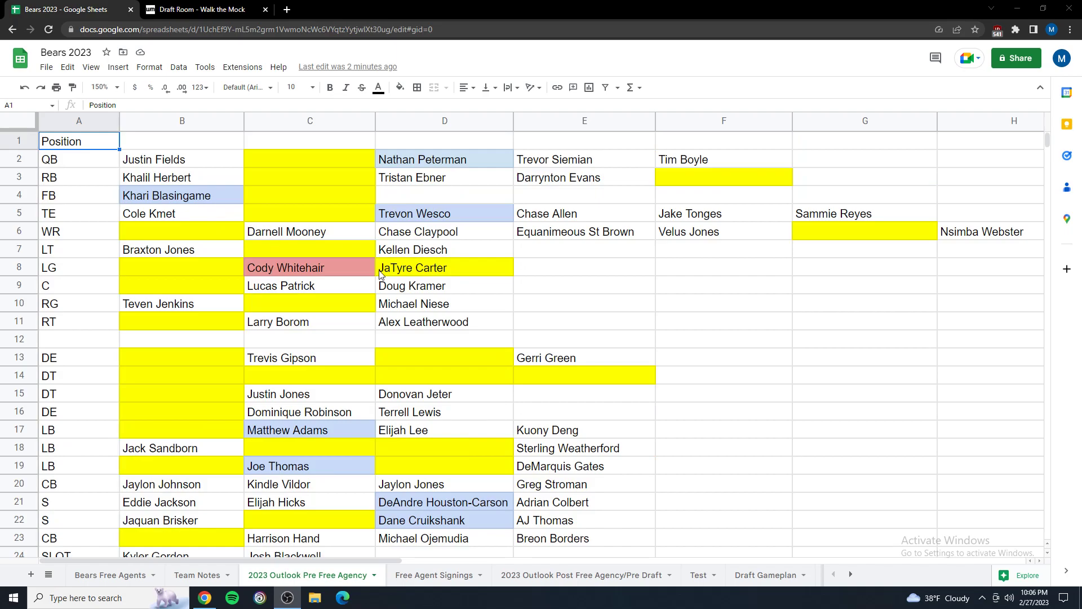
{"action": "scroll", "coordinate": [212, 186], "scroll_direction": "down", "scroll_amount": 1}
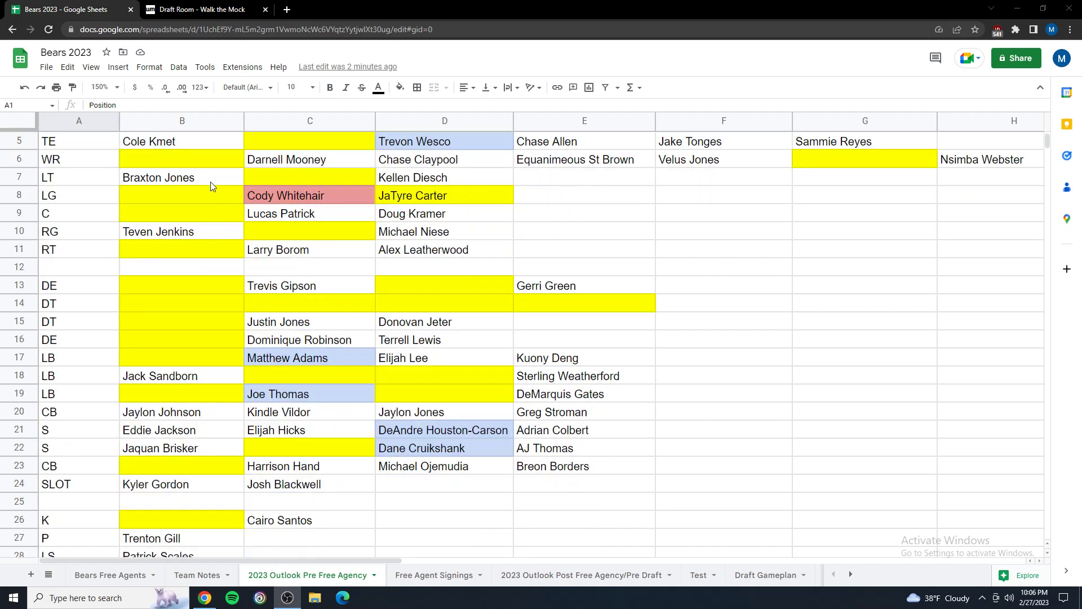
{"action": "scroll", "coordinate": [206, 181], "scroll_direction": "down", "scroll_amount": 2}
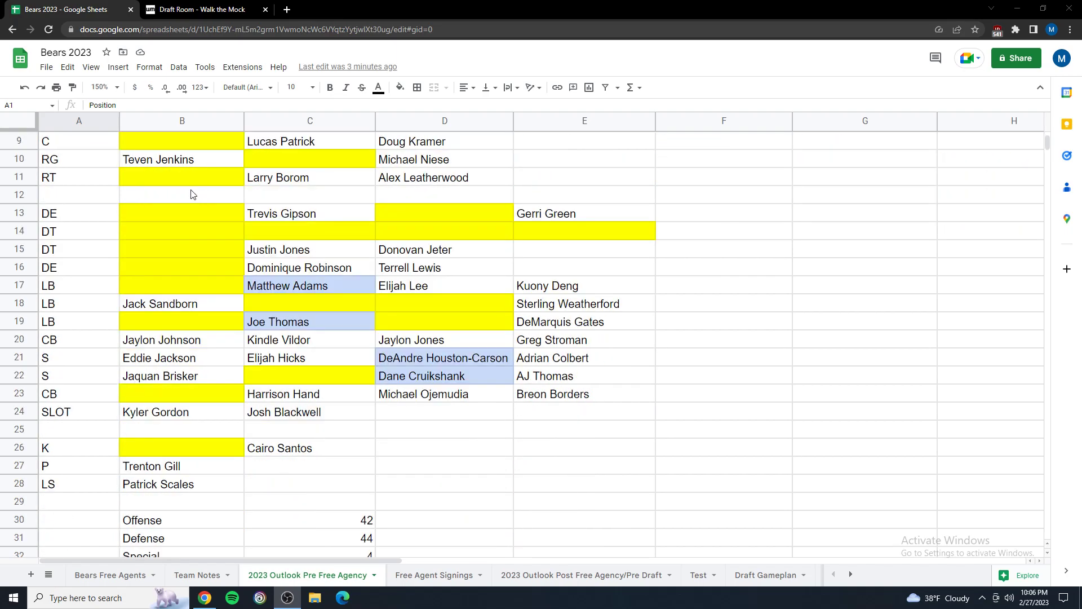
{"action": "scroll", "coordinate": [322, 248], "scroll_direction": "up", "scroll_amount": 3}
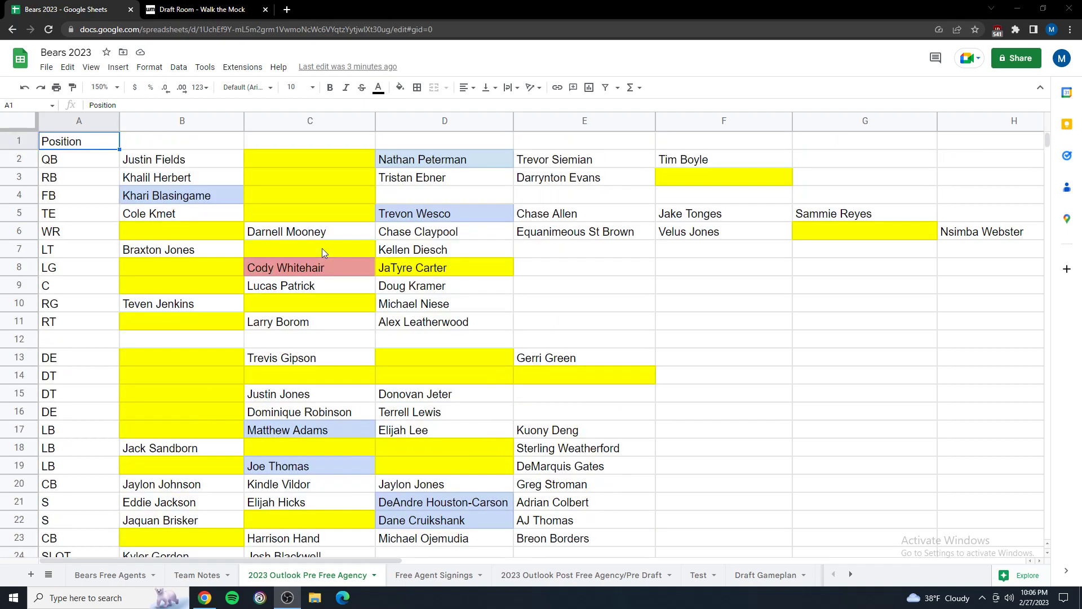
{"action": "scroll", "coordinate": [435, 428], "scroll_direction": "down", "scroll_amount": 2}
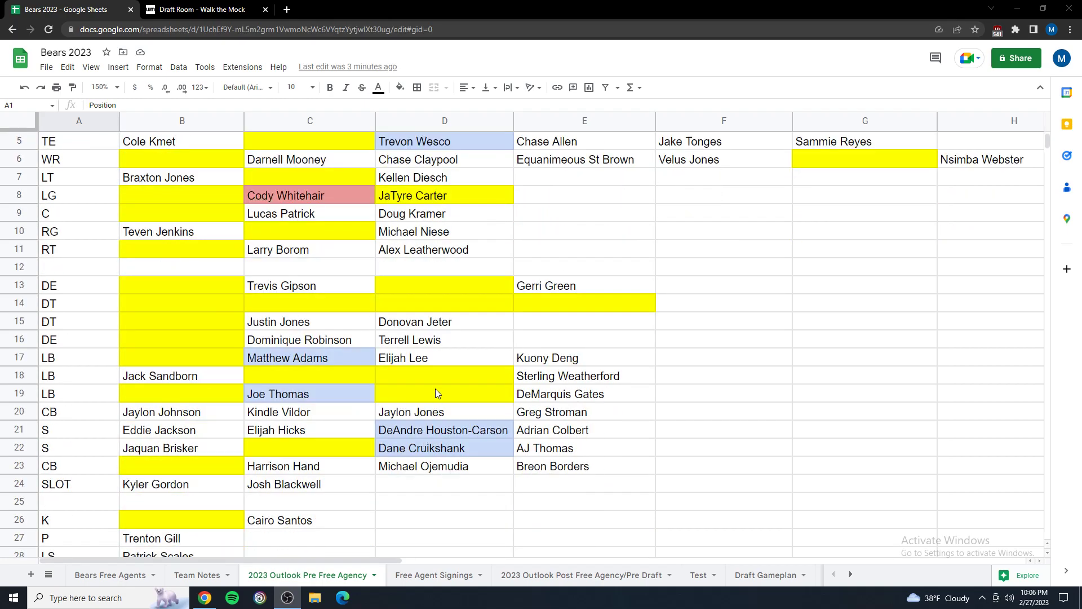
{"action": "scroll", "coordinate": [428, 382], "scroll_direction": "up", "scroll_amount": 1}
{"action": "scroll", "coordinate": [428, 385], "scroll_direction": "up", "scroll_amount": 1}
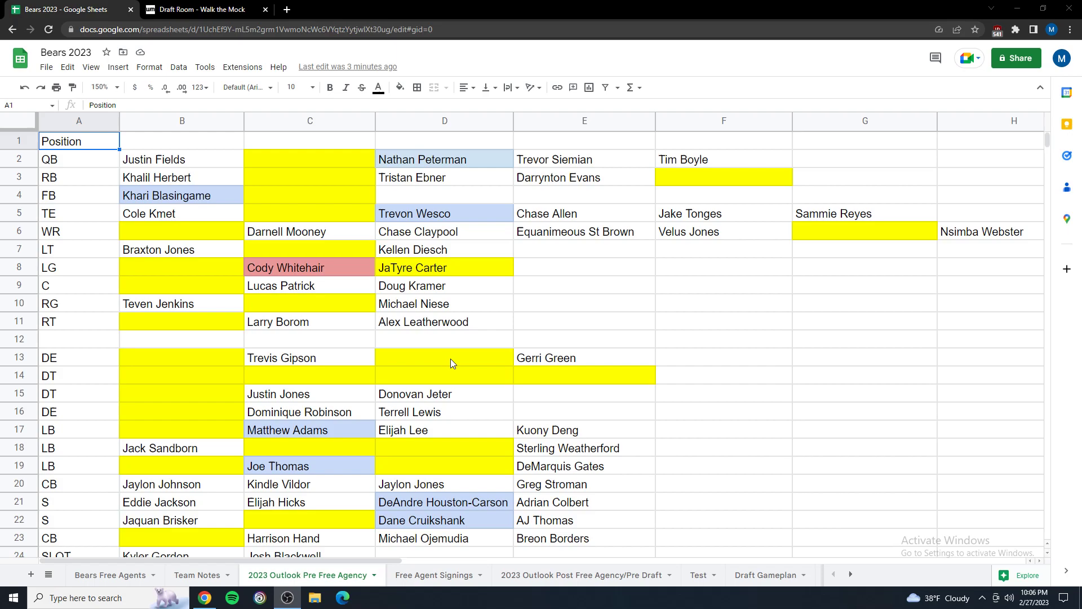
{"action": "left_click", "coordinate": [420, 269]}
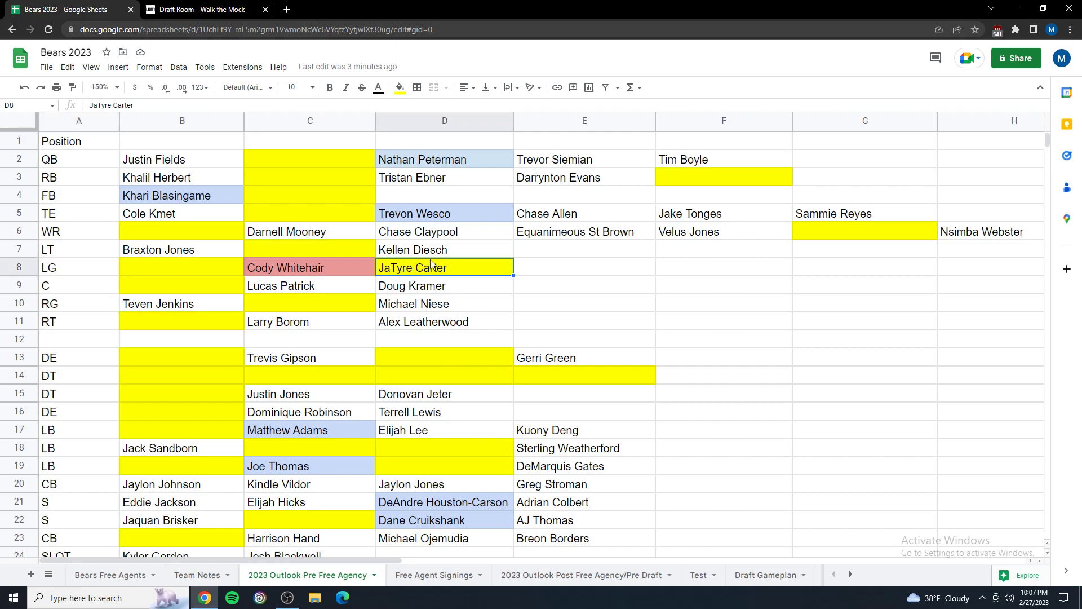
{"action": "left_click", "coordinate": [400, 86]}
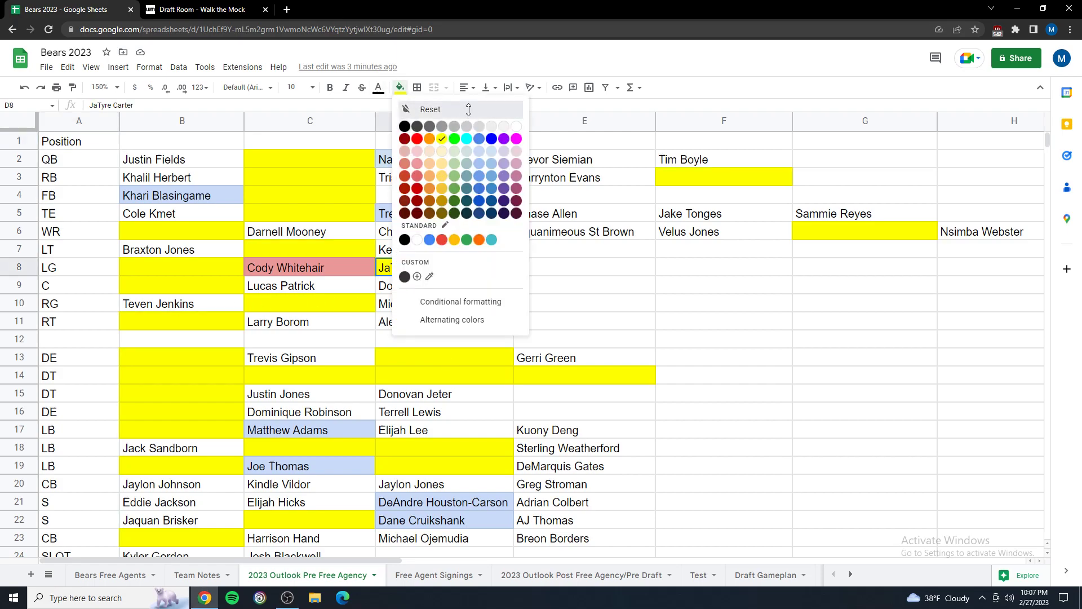
{"action": "left_click", "coordinate": [434, 112]}
{"action": "left_click", "coordinate": [90, 141]}
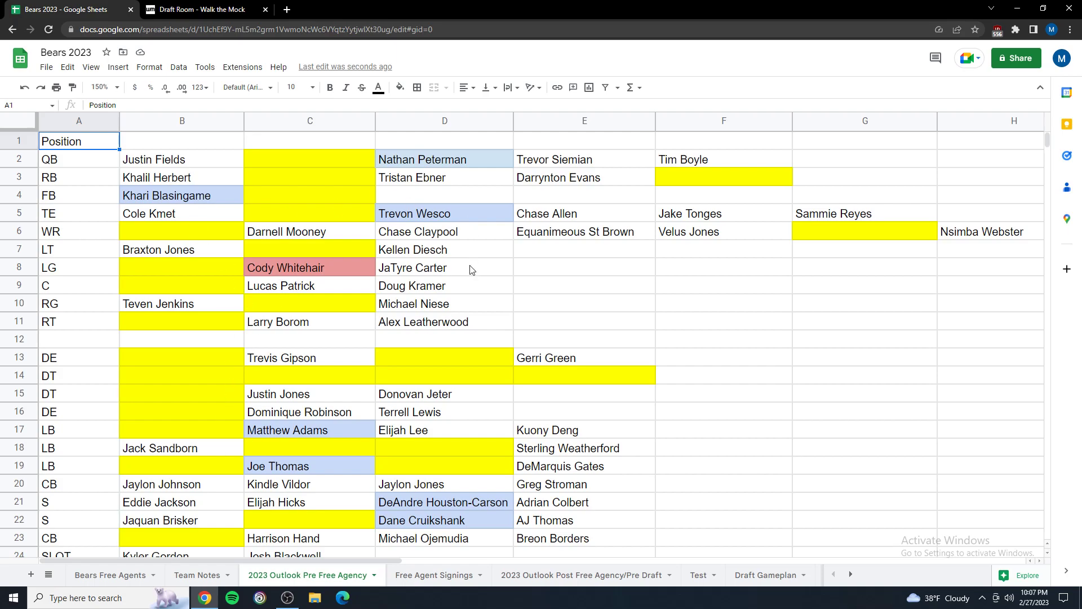
{"action": "scroll", "coordinate": [454, 305], "scroll_direction": "down", "scroll_amount": 1}
{"action": "scroll", "coordinate": [449, 381], "scroll_direction": "up", "scroll_amount": 1}
{"action": "scroll", "coordinate": [271, 362], "scroll_direction": "down", "scroll_amount": 1}
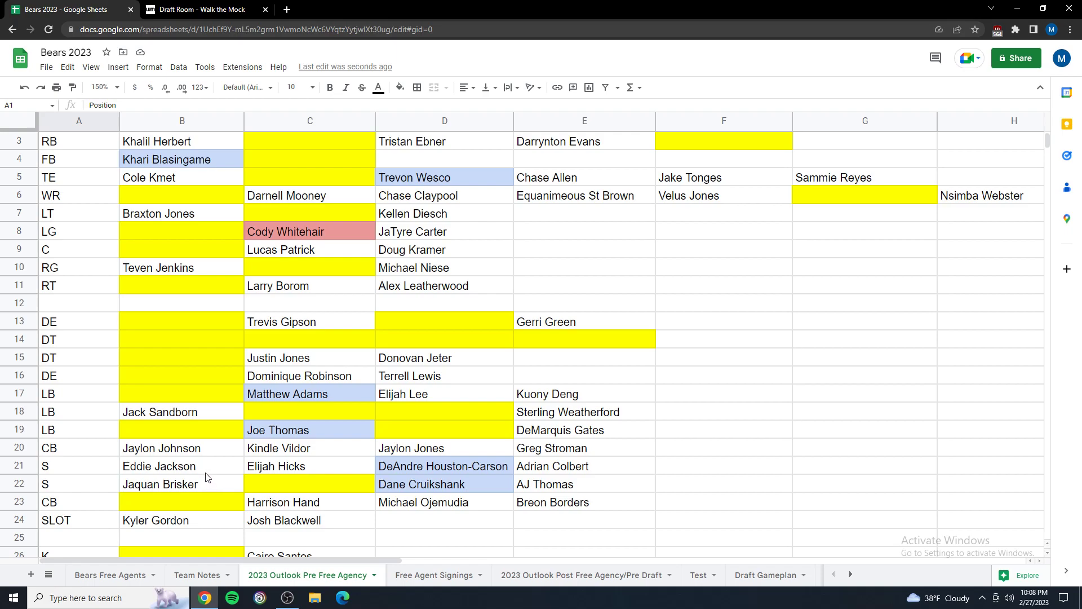
{"action": "scroll", "coordinate": [205, 476], "scroll_direction": "down", "scroll_amount": 1}
{"action": "scroll", "coordinate": [205, 471], "scroll_direction": "down", "scroll_amount": 1}
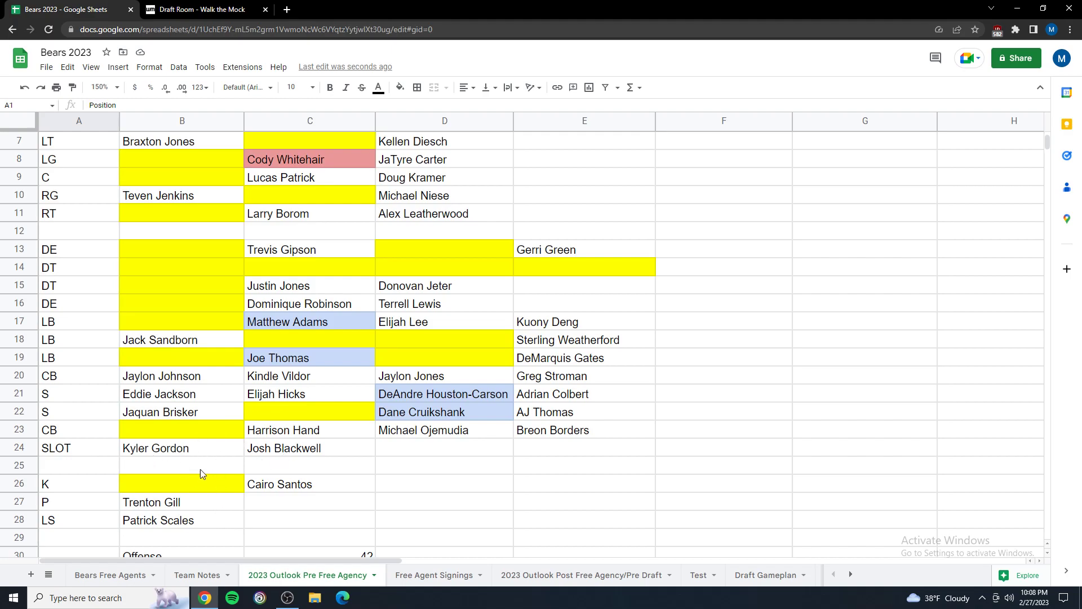
{"action": "scroll", "coordinate": [200, 469], "scroll_direction": "up", "scroll_amount": 3}
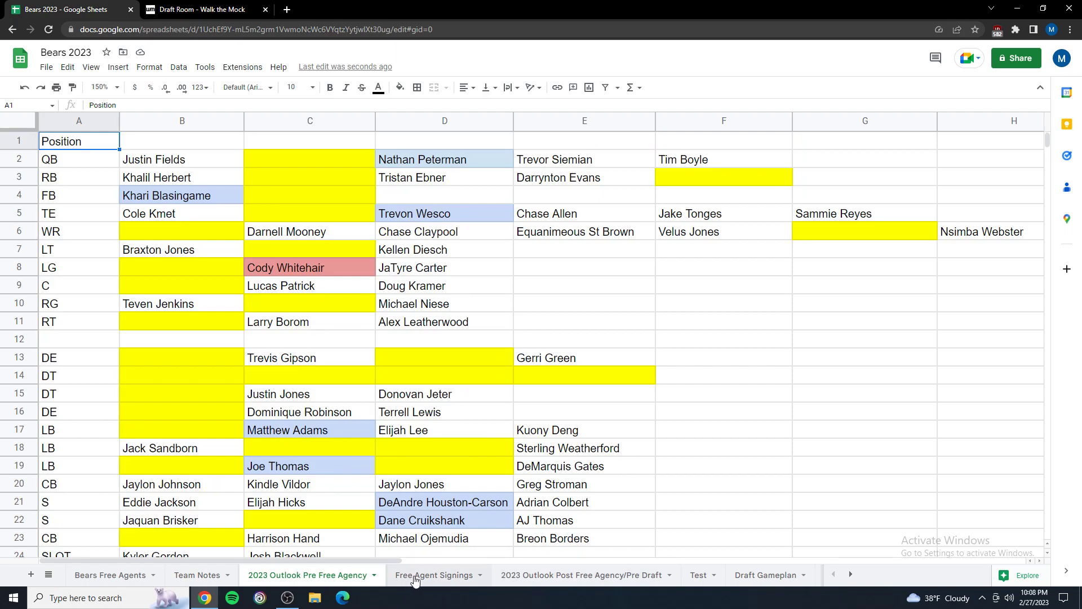
Show the Free Agent Signings tab listing six signings from TE to DE totalling $57.33M per year
{"action": "left_click", "coordinate": [418, 575]}
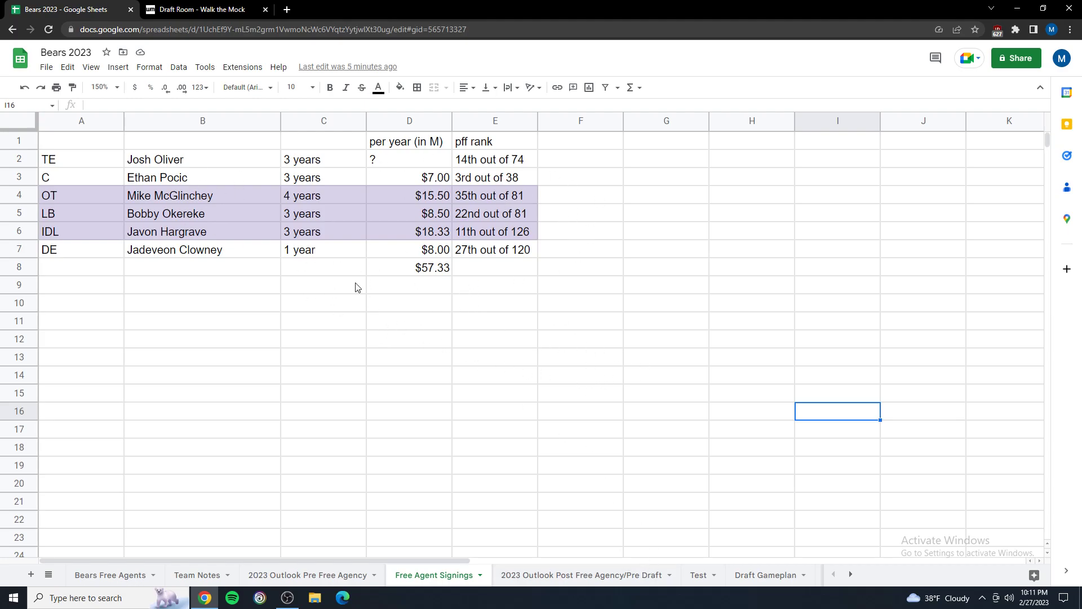
Scroll through the '2023 Outlook Post Free Agency/Pre Draft' depth chart, including Josh Oliver and Mike McGlinchey
{"action": "left_click", "coordinate": [583, 575]}
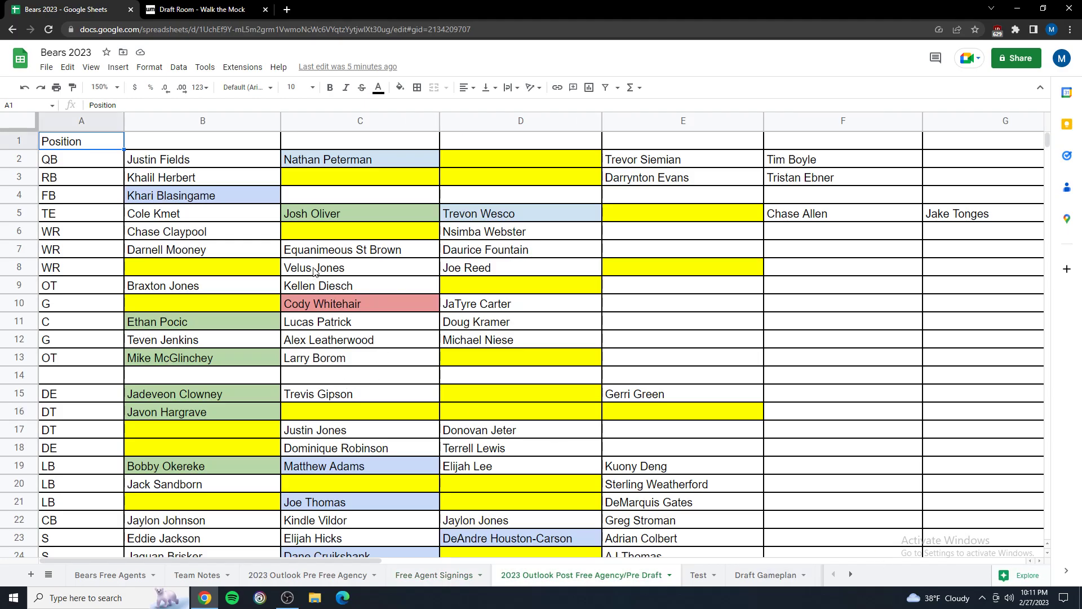
{"action": "scroll", "coordinate": [311, 273], "scroll_direction": "down", "scroll_amount": 1}
{"action": "scroll", "coordinate": [313, 271], "scroll_direction": "up", "scroll_amount": 1}
{"action": "scroll", "coordinate": [309, 331], "scroll_direction": "down", "scroll_amount": 1}
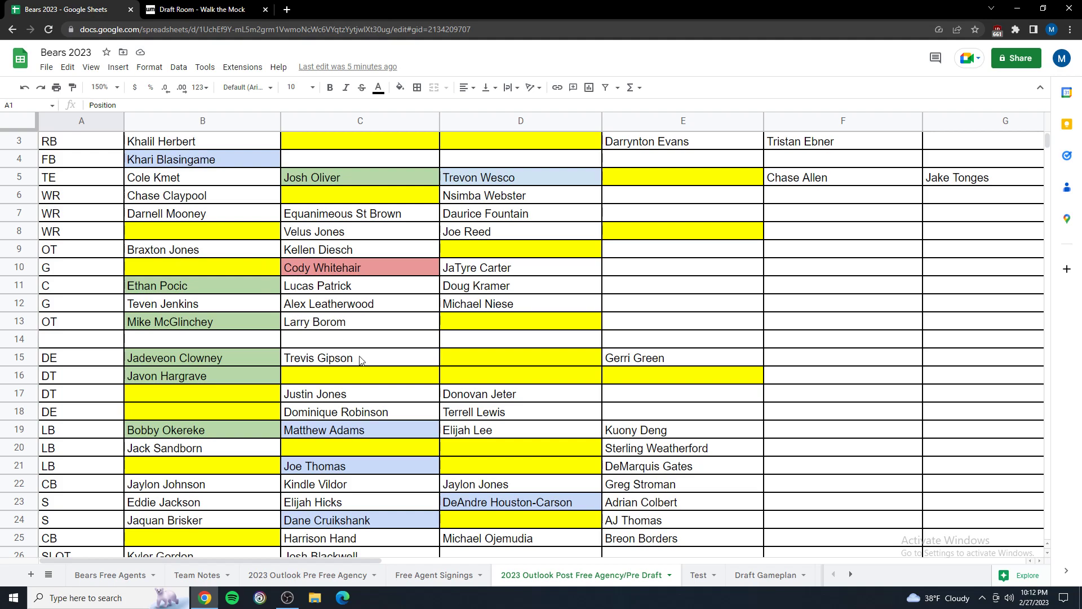
{"action": "scroll", "coordinate": [286, 388], "scroll_direction": "up", "scroll_amount": 1}
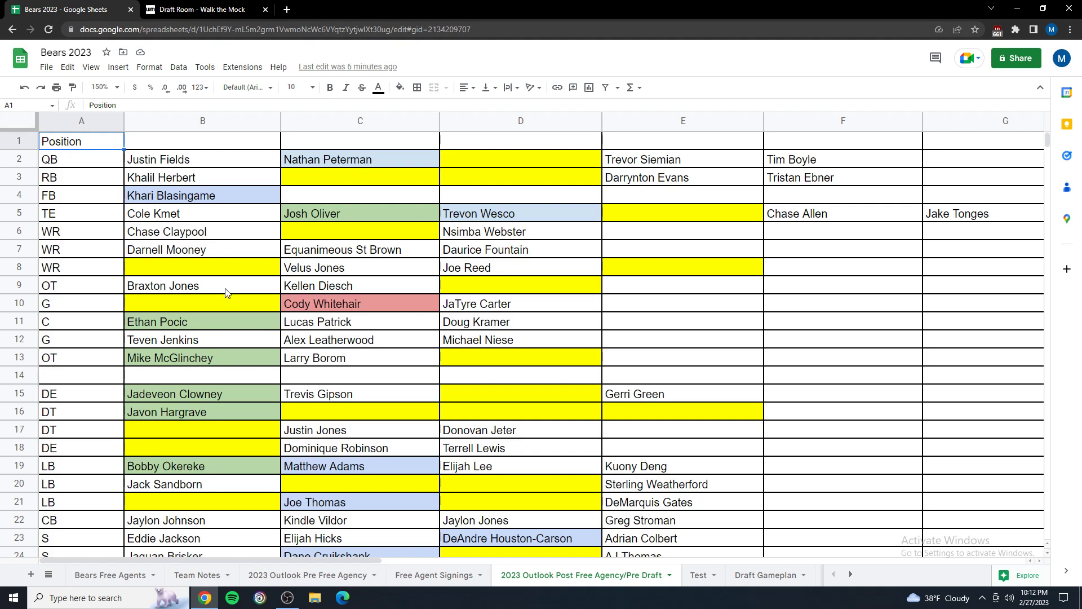
{"action": "scroll", "coordinate": [201, 303], "scroll_direction": "down", "scroll_amount": 2}
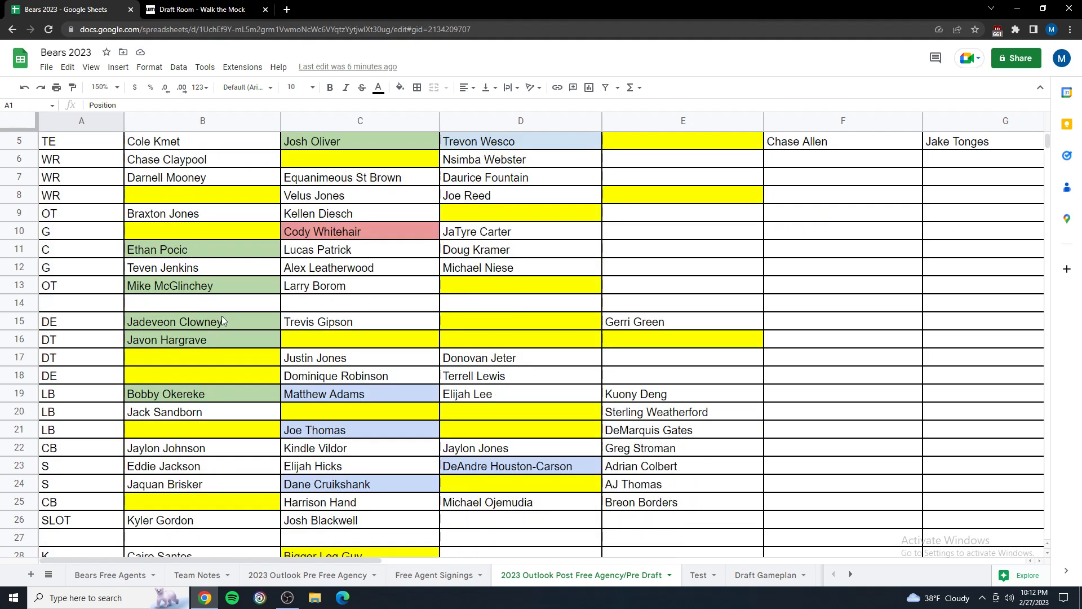
{"action": "scroll", "coordinate": [225, 315], "scroll_direction": "down", "scroll_amount": 2}
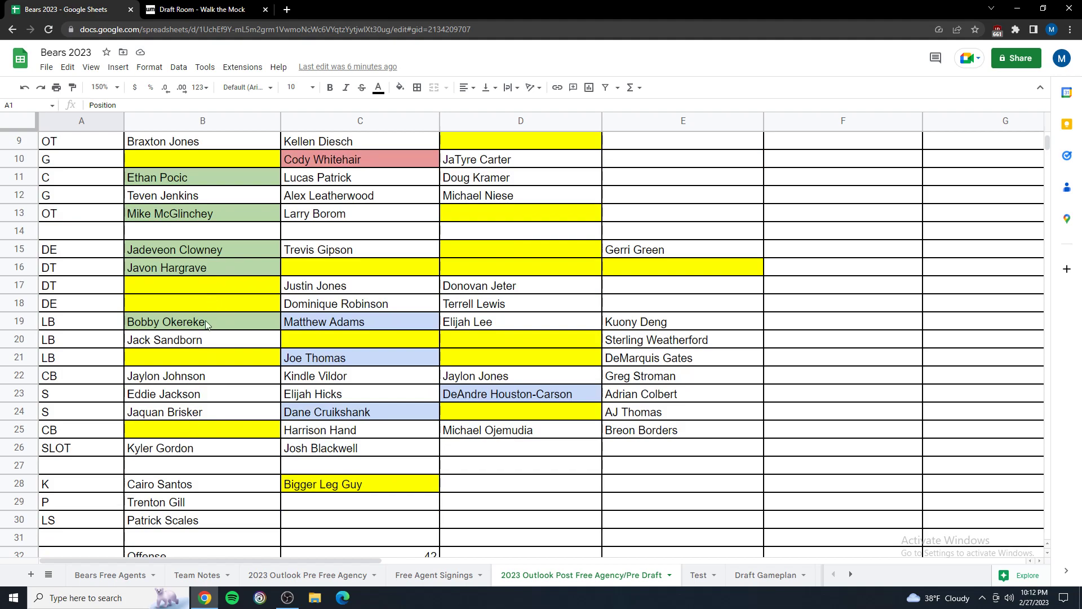
{"action": "scroll", "coordinate": [195, 404], "scroll_direction": "up", "scroll_amount": 3}
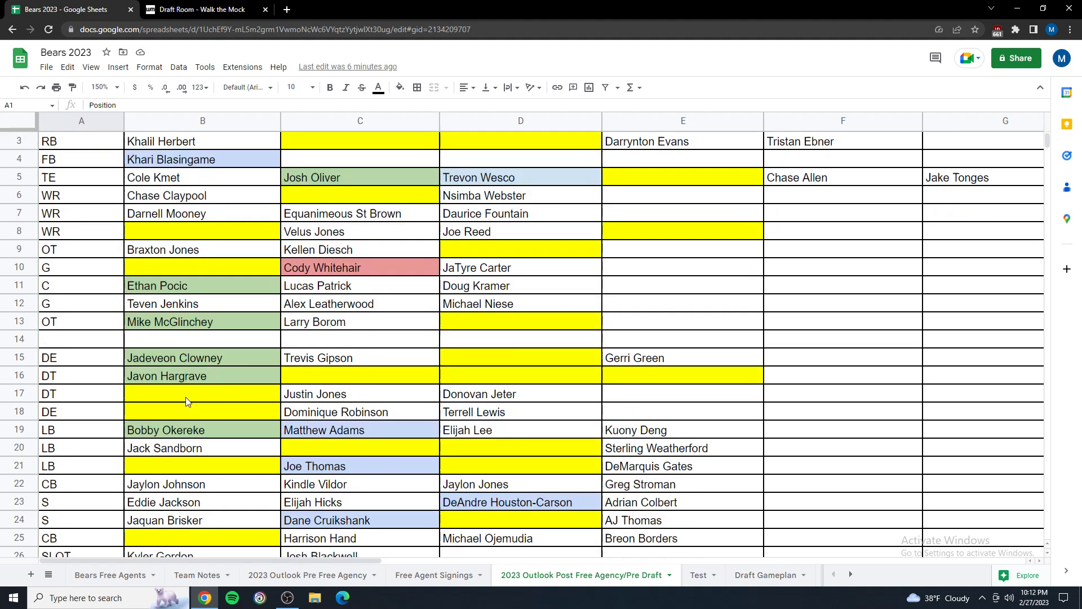
{"action": "scroll", "coordinate": [192, 395], "scroll_direction": "down", "scroll_amount": 3}
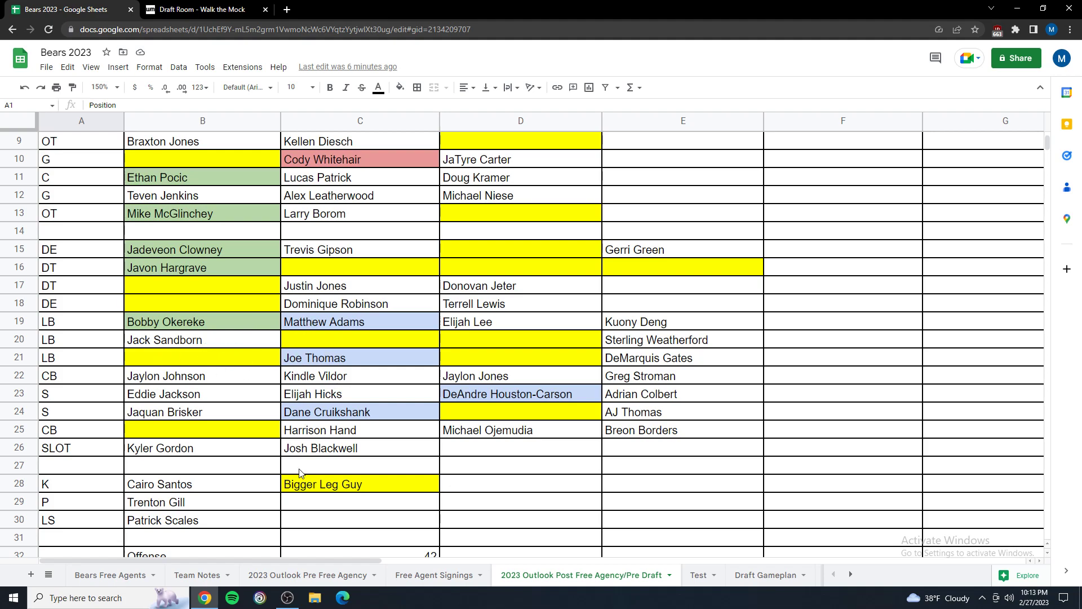
{"action": "scroll", "coordinate": [304, 471], "scroll_direction": "up", "scroll_amount": 1}
{"action": "scroll", "coordinate": [314, 469], "scroll_direction": "down", "scroll_amount": 1}
{"action": "left_click", "coordinate": [173, 434]}
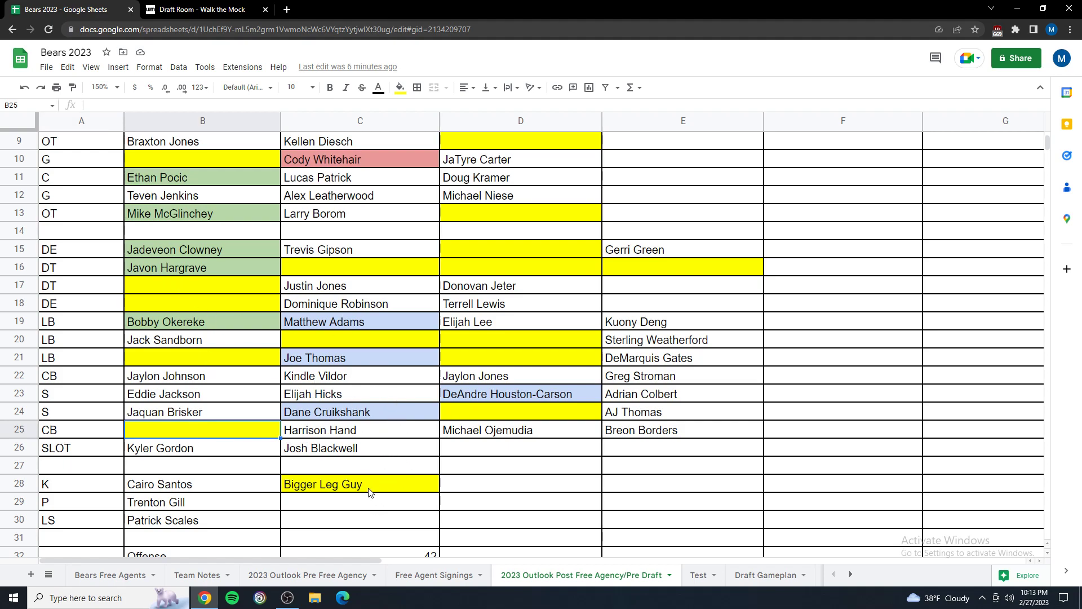
{"action": "scroll", "coordinate": [340, 455], "scroll_direction": "up", "scroll_amount": 1}
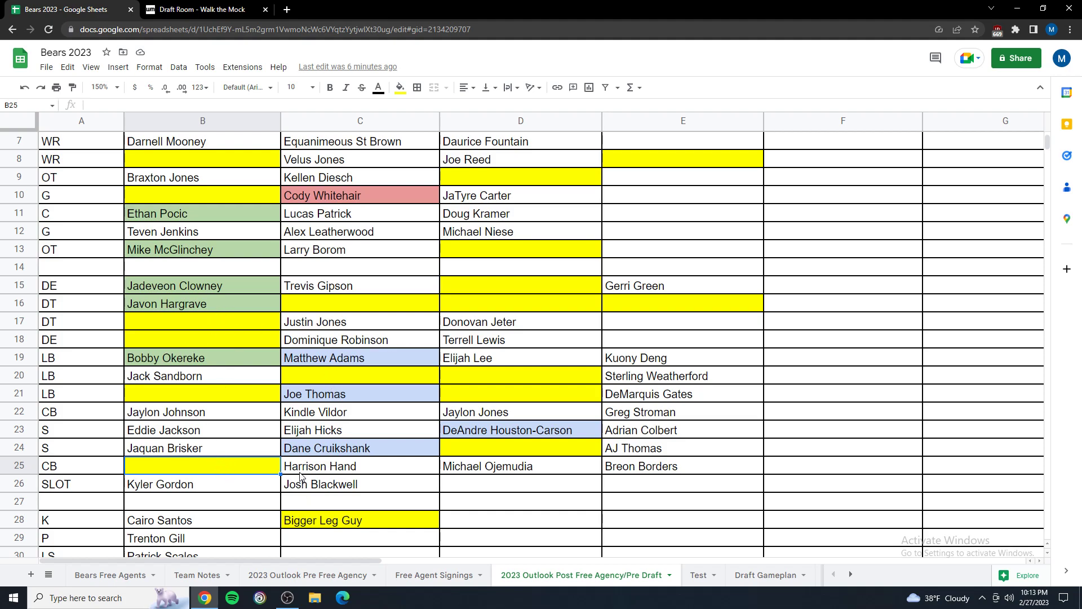
{"action": "scroll", "coordinate": [298, 473], "scroll_direction": "up", "scroll_amount": 2}
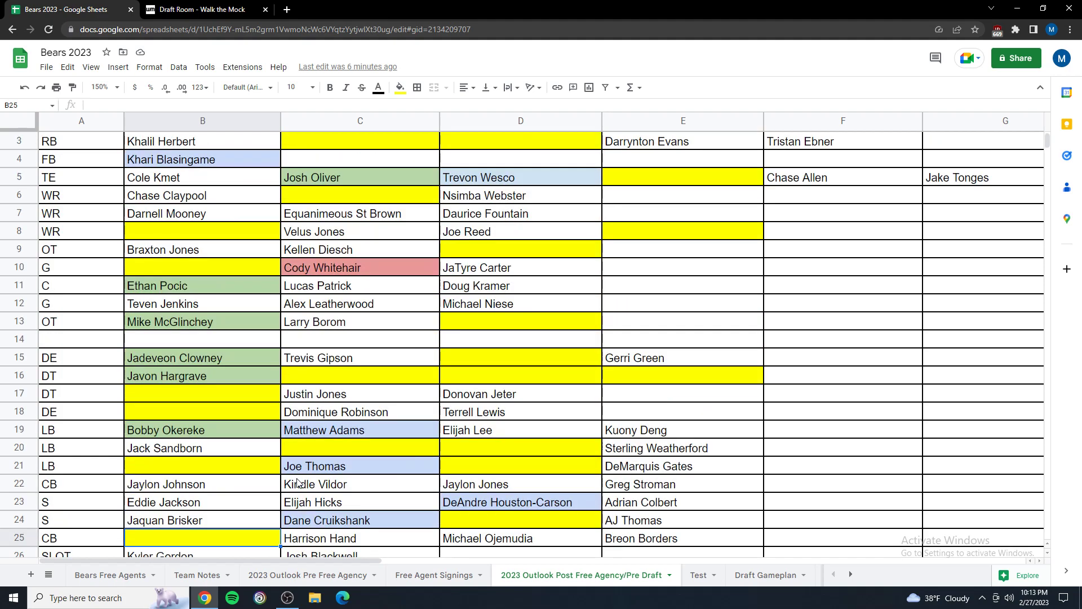
{"action": "scroll", "coordinate": [289, 468], "scroll_direction": "up", "scroll_amount": 1}
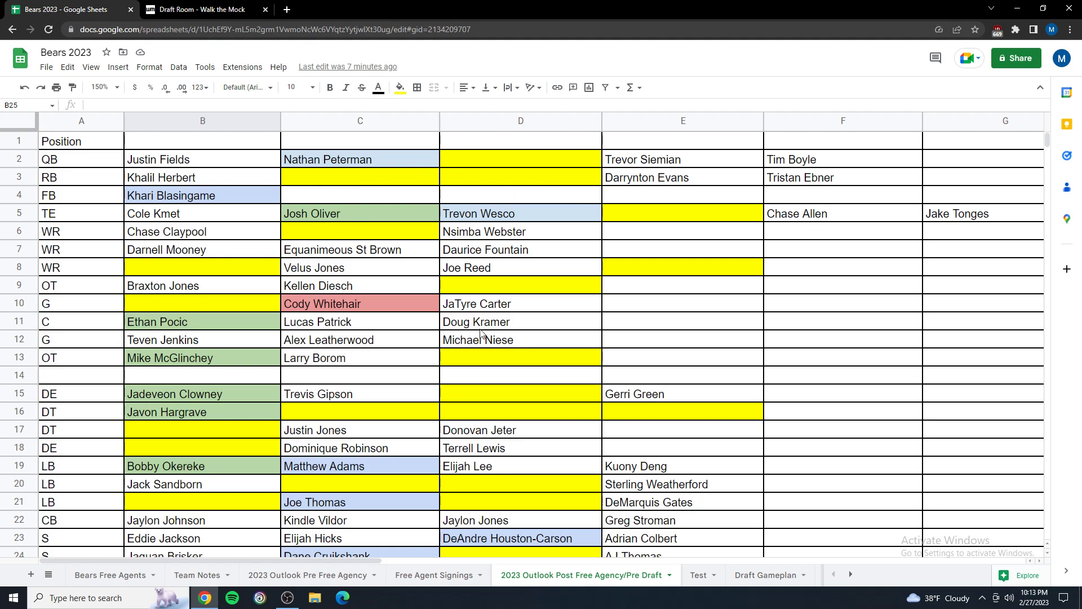
{"action": "scroll", "coordinate": [455, 280], "scroll_direction": "down", "scroll_amount": 2}
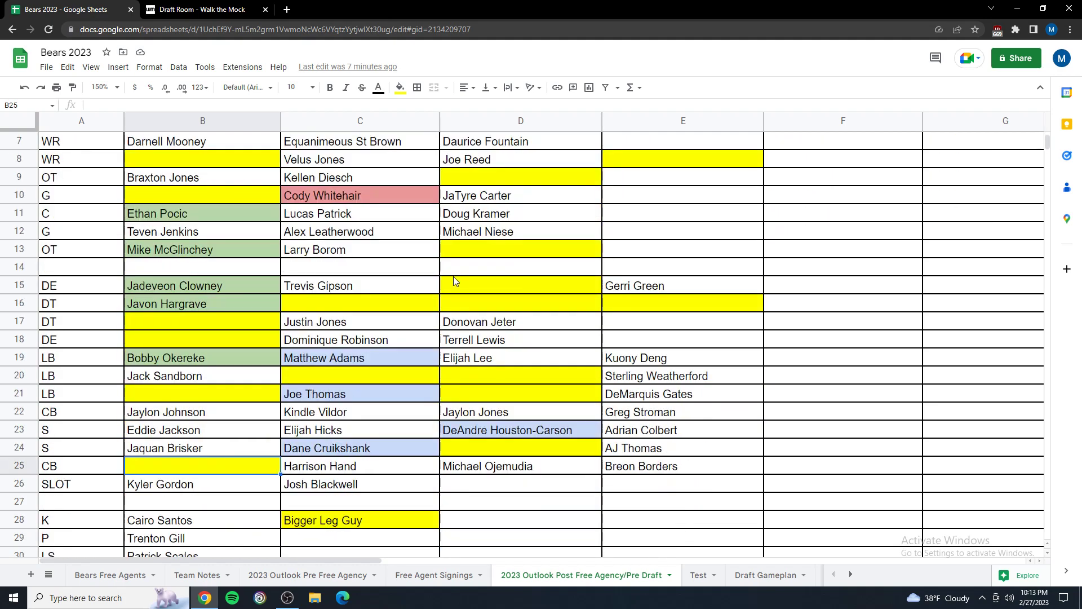
{"action": "scroll", "coordinate": [456, 280], "scroll_direction": "up", "scroll_amount": 2}
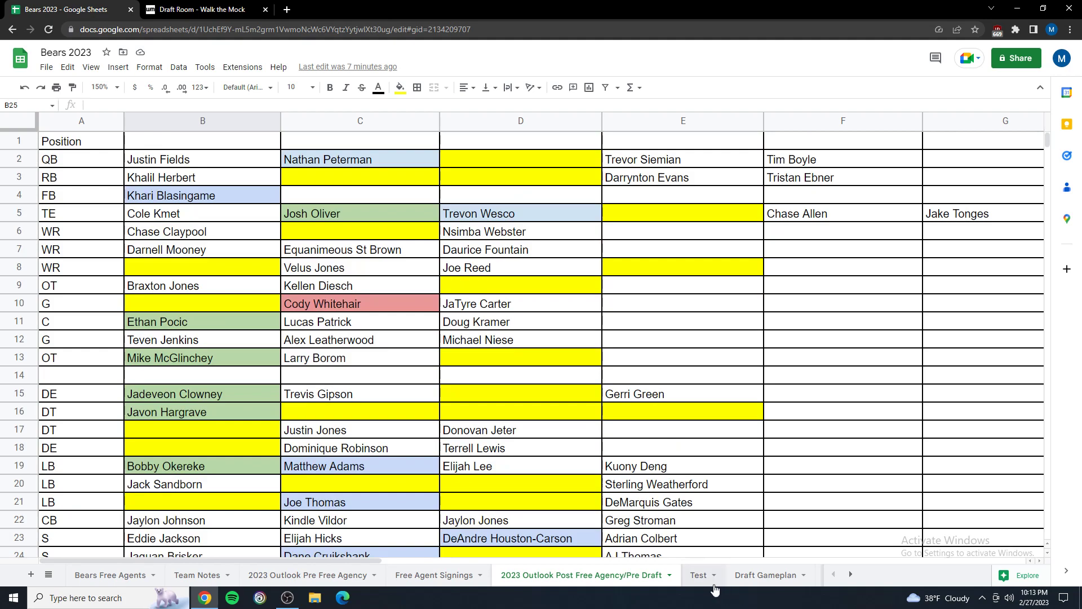